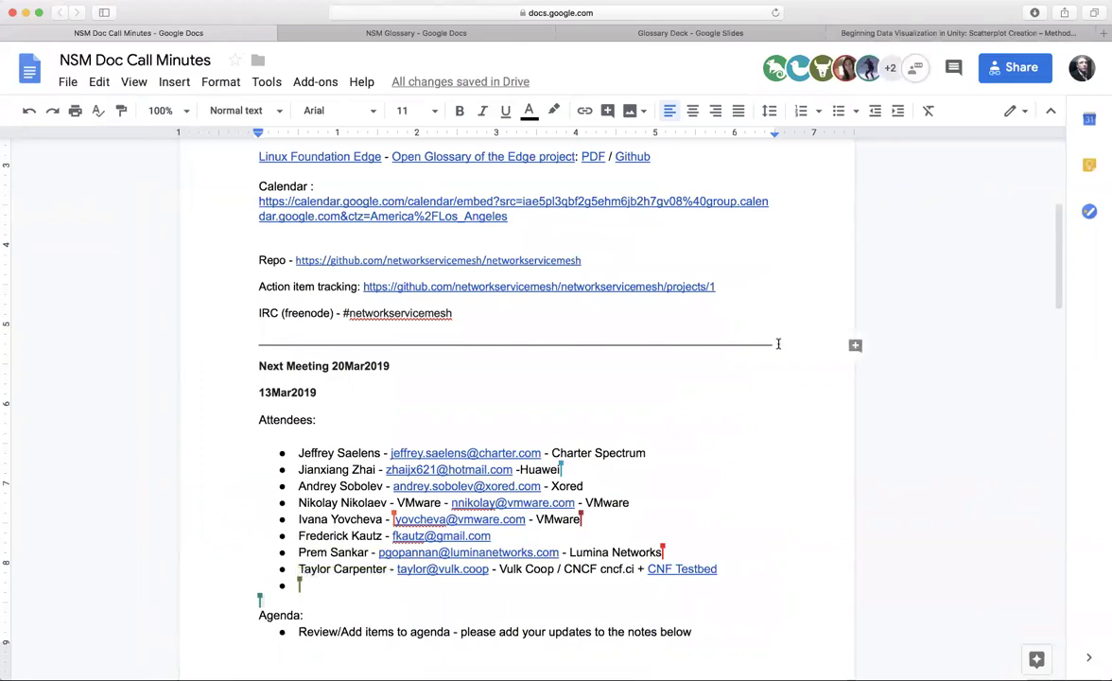
- Scroll the NSM call minutes down to the 13Mar2019 attendee list and agenda
{"action": "scroll", "coordinate": [778, 345], "scroll_direction": "down", "scroll_amount": 5}
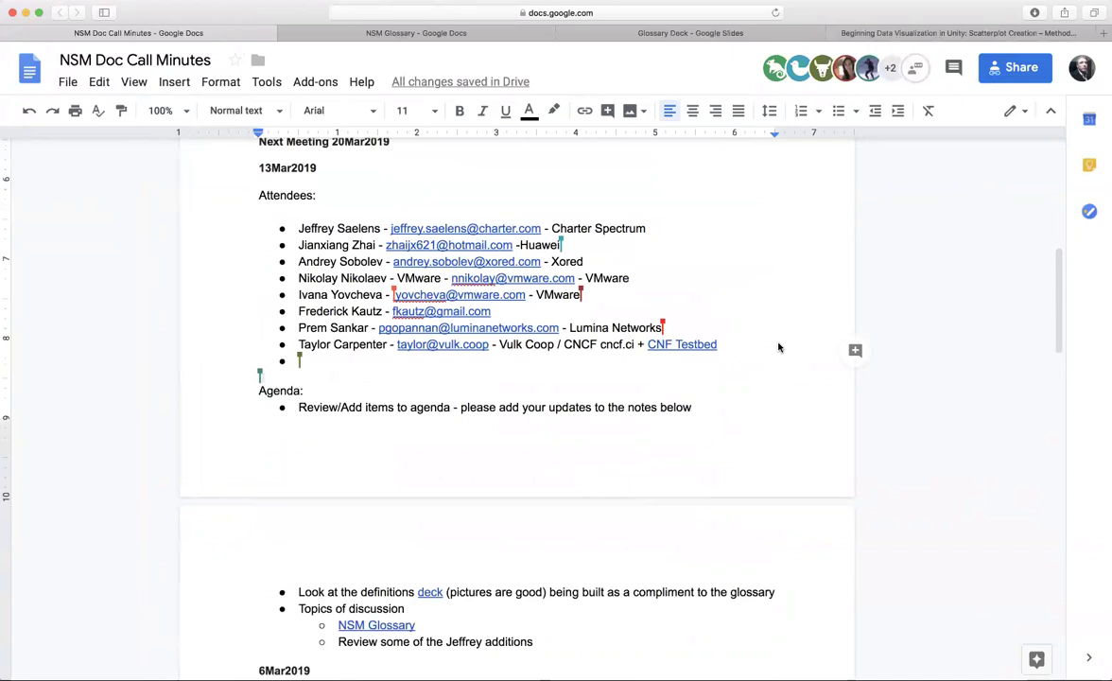
{"action": "scroll", "coordinate": [779, 348], "scroll_direction": "down", "scroll_amount": 2}
{"action": "scroll", "coordinate": [778, 347], "scroll_direction": "down", "scroll_amount": 2}
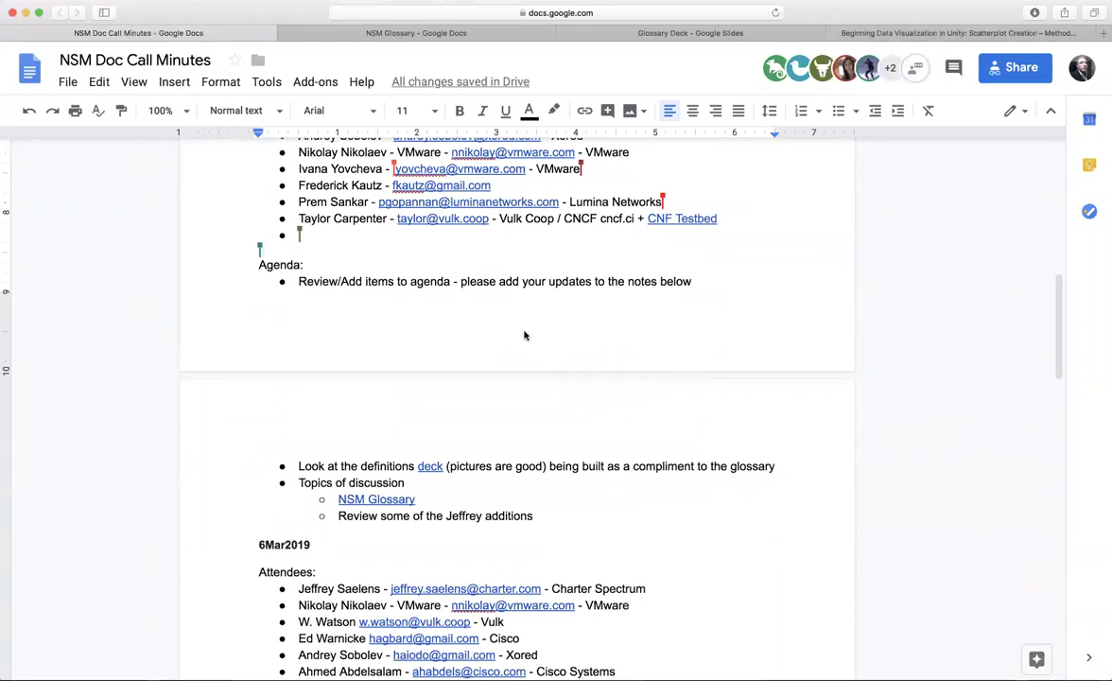
- Follow the agenda's 'deck' hyperlink to open the Glossary Deck slides in a new tab
{"action": "scroll", "coordinate": [525, 334], "scroll_direction": "up", "scroll_amount": 2}
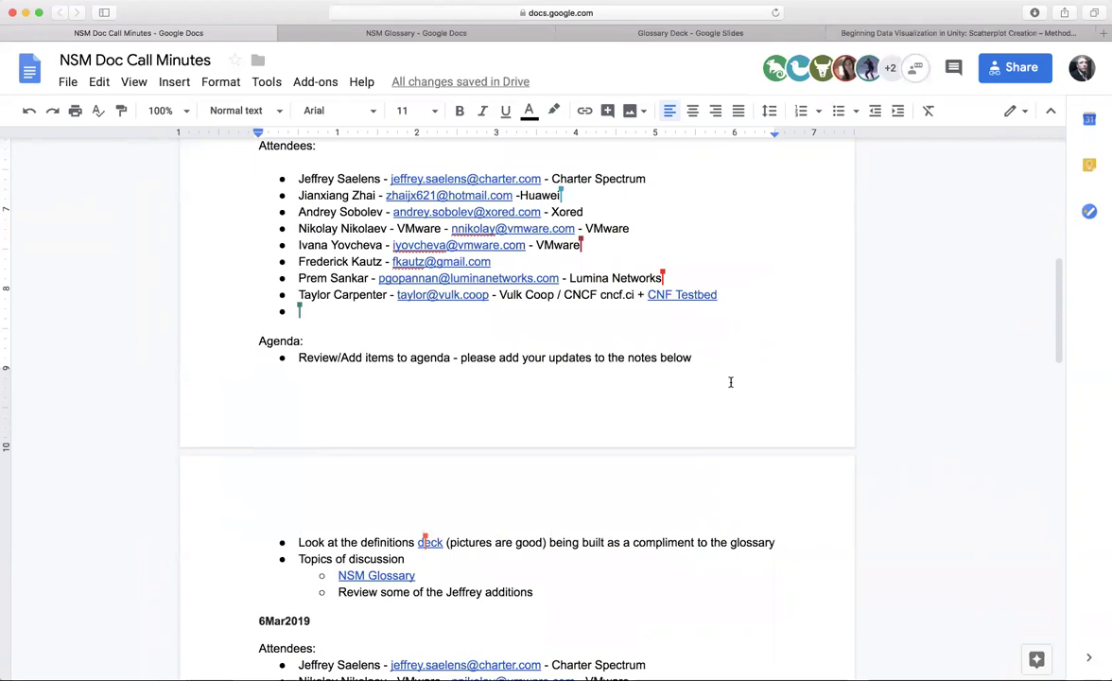
{"action": "scroll", "coordinate": [730, 382], "scroll_direction": "down", "scroll_amount": 3}
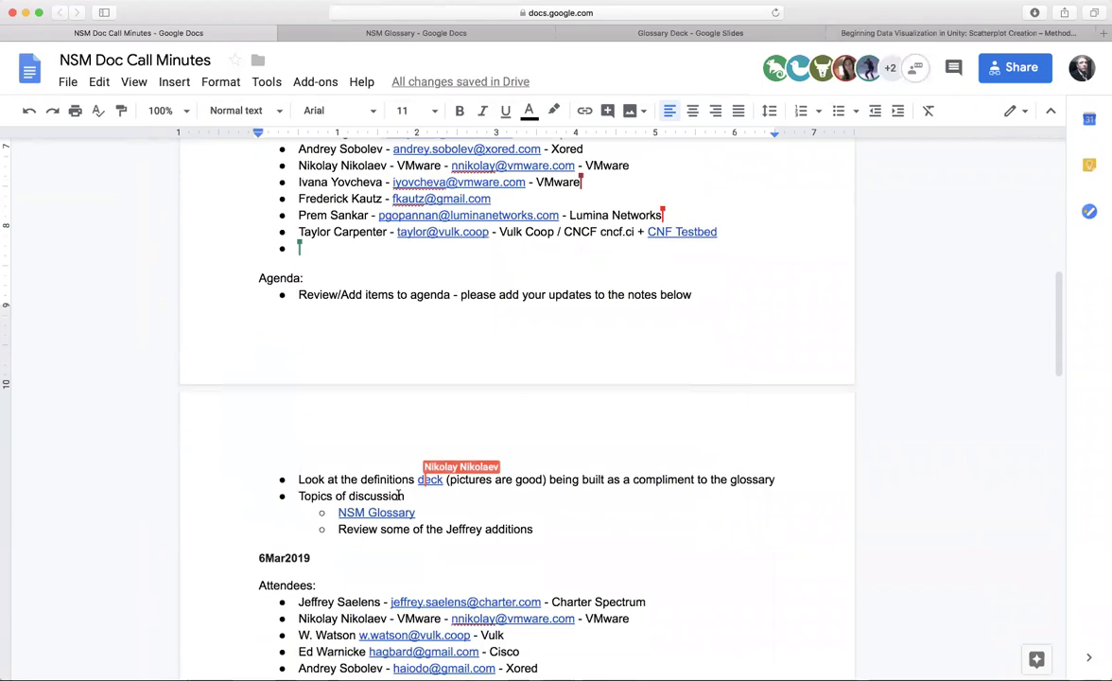
{"action": "left_click", "coordinate": [431, 479]}
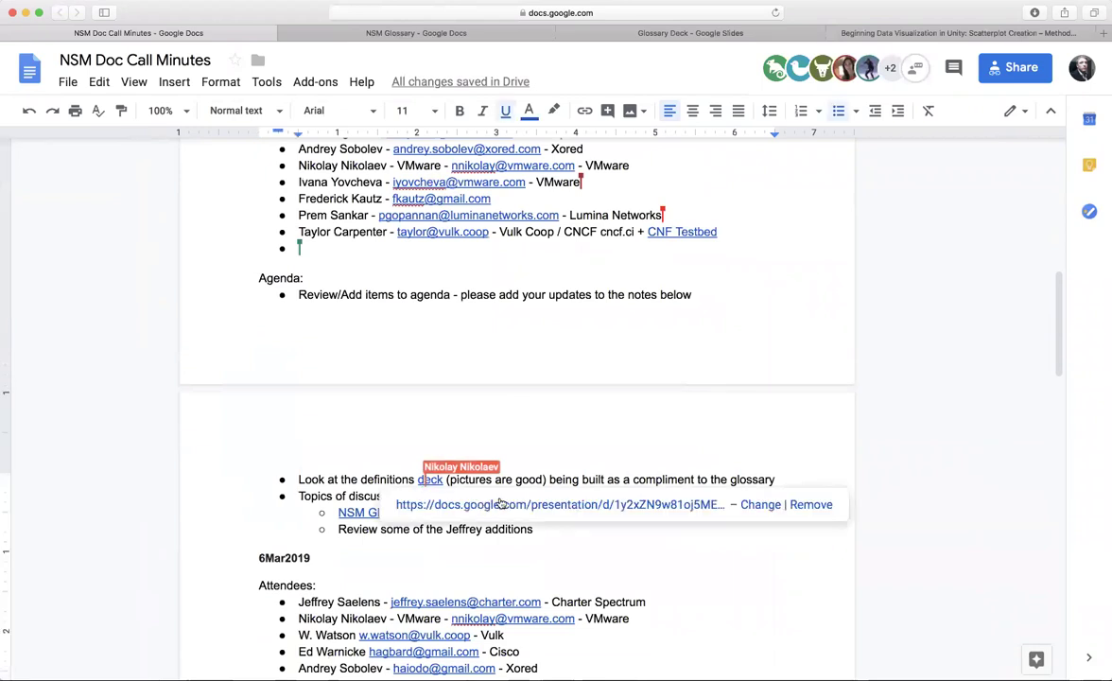
{"action": "left_click", "coordinate": [504, 505]}
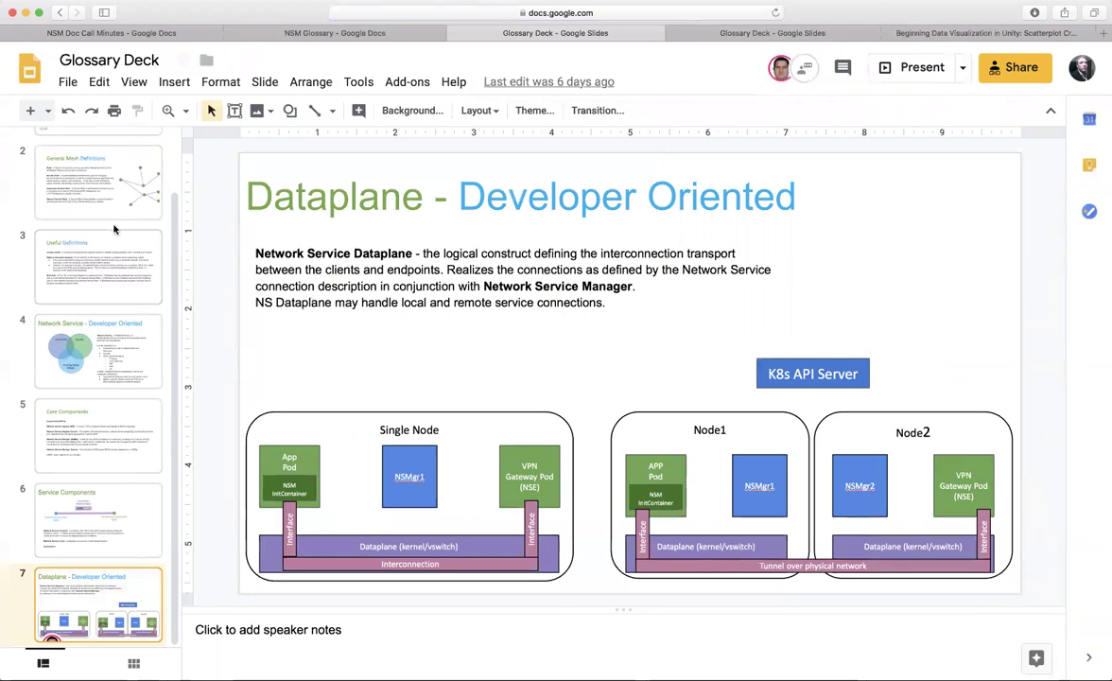
{"action": "scroll", "coordinate": [102, 203], "scroll_direction": "up", "scroll_amount": 2}
{"action": "scroll", "coordinate": [102, 203], "scroll_direction": "up", "scroll_amount": 1}
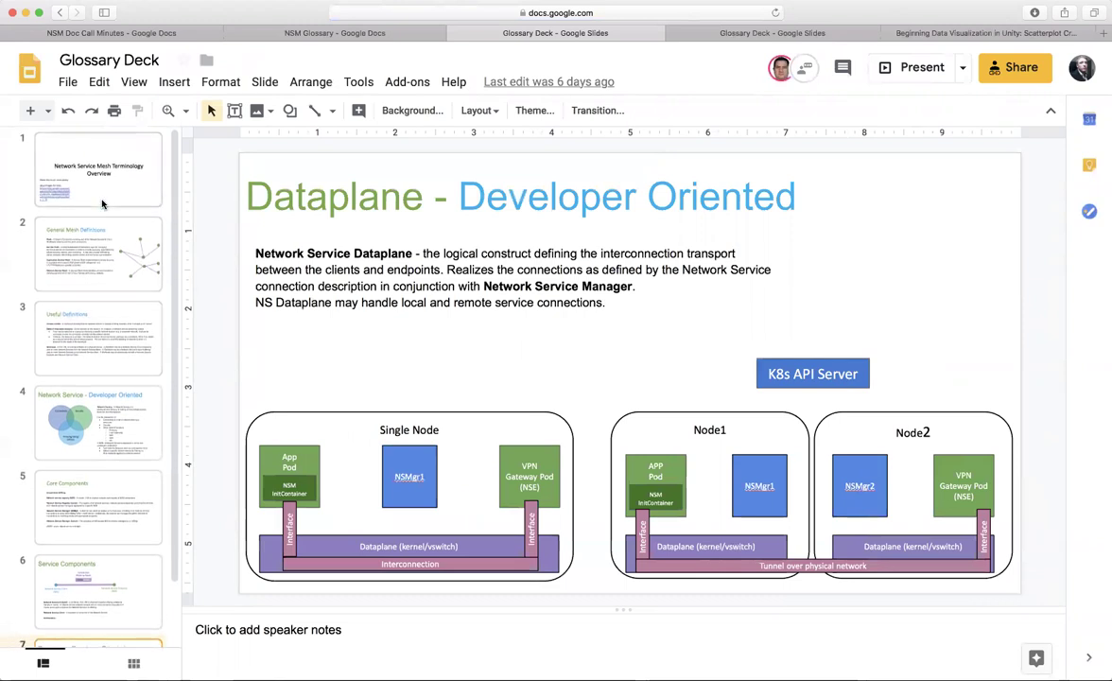
{"action": "left_click", "coordinate": [105, 262]}
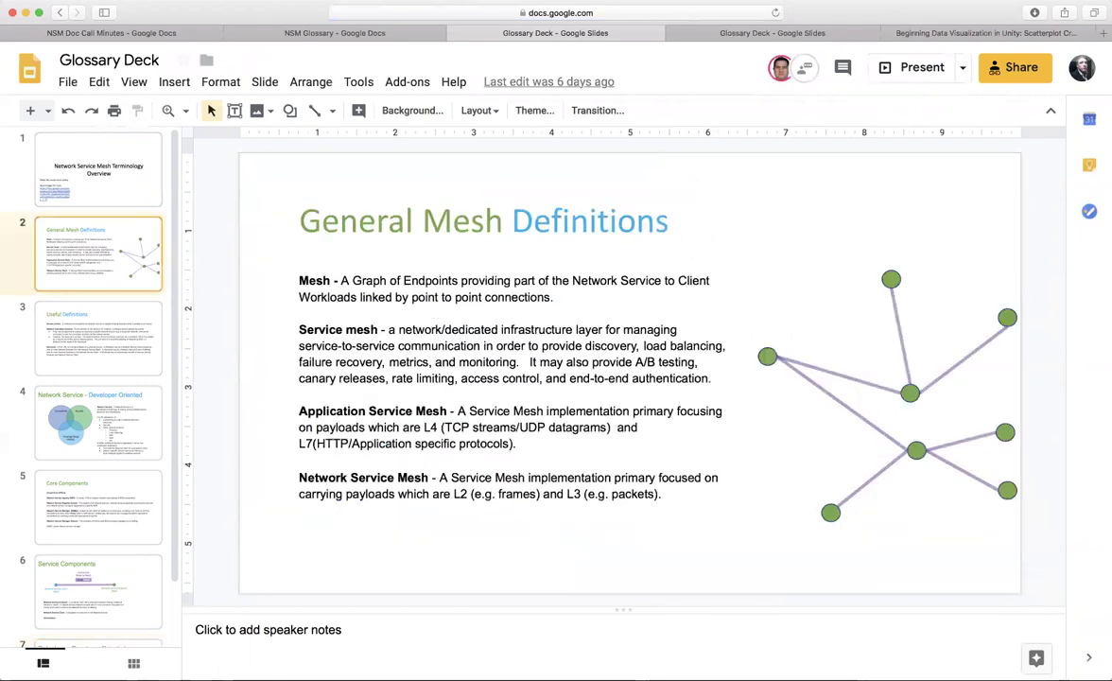
{"action": "key", "text": "Down"}
{"action": "key", "text": "Down"}
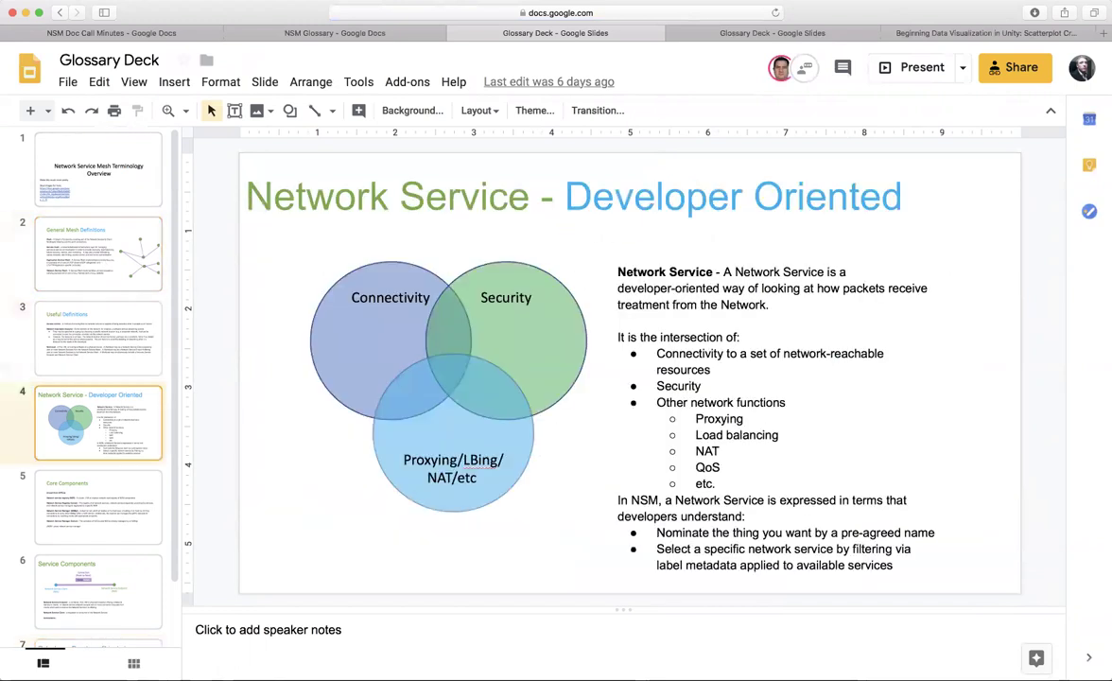
{"action": "key", "text": "Down"}
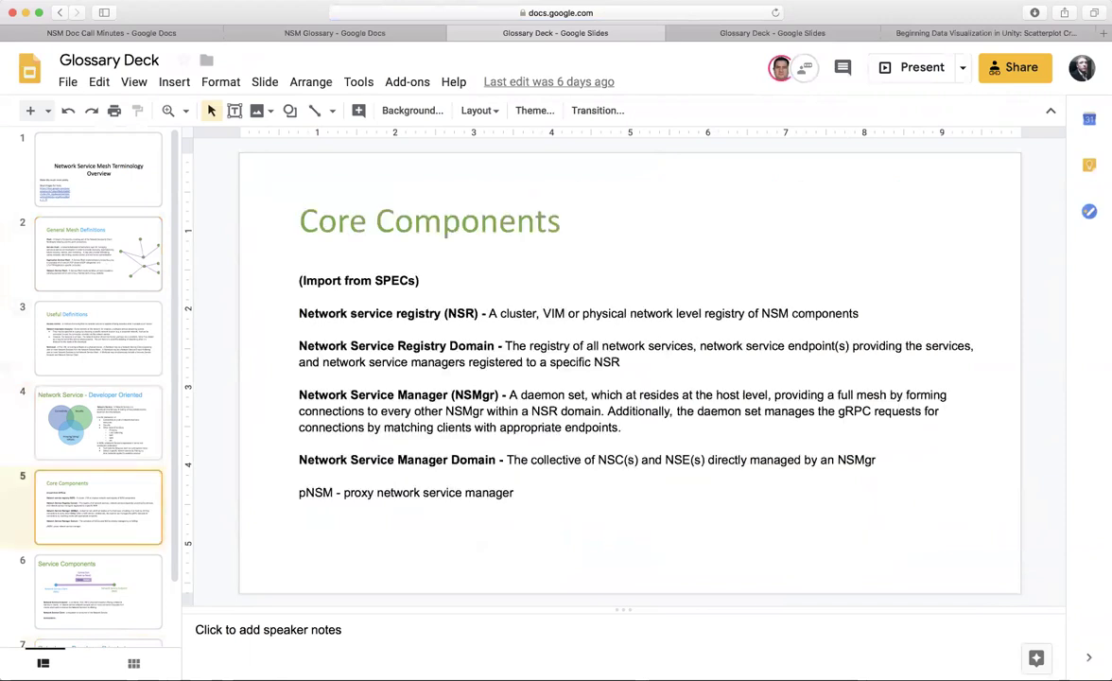
{"action": "scroll", "coordinate": [96, 415], "scroll_direction": "down", "scroll_amount": 2}
{"action": "left_click", "coordinate": [109, 536]}
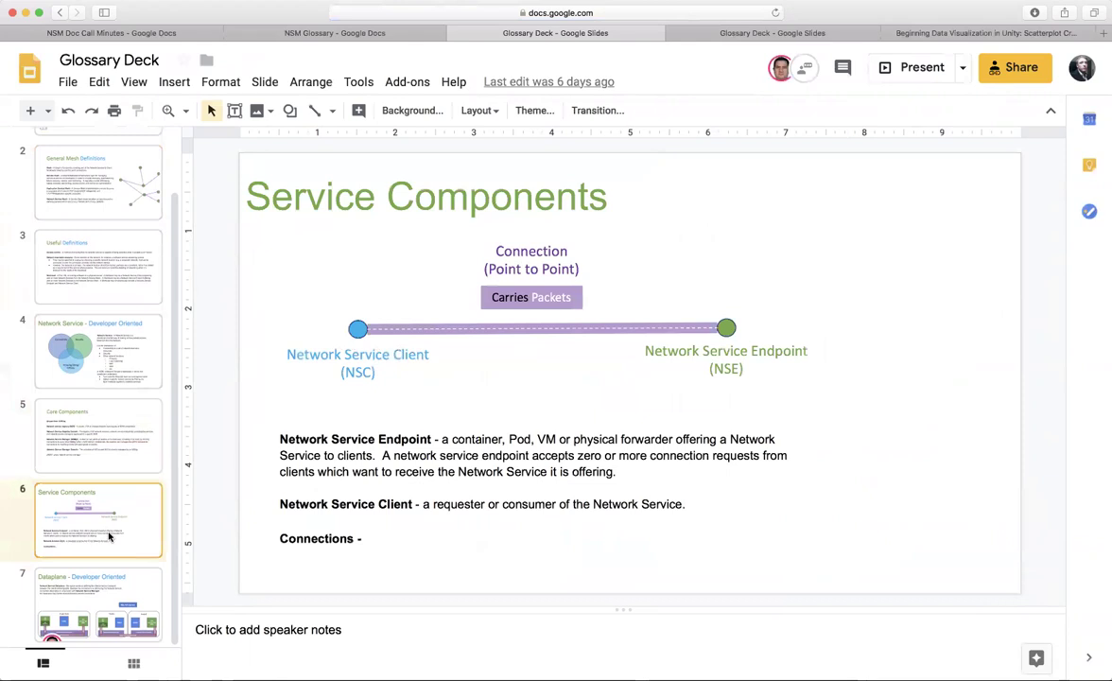
{"action": "left_click", "coordinate": [111, 593]}
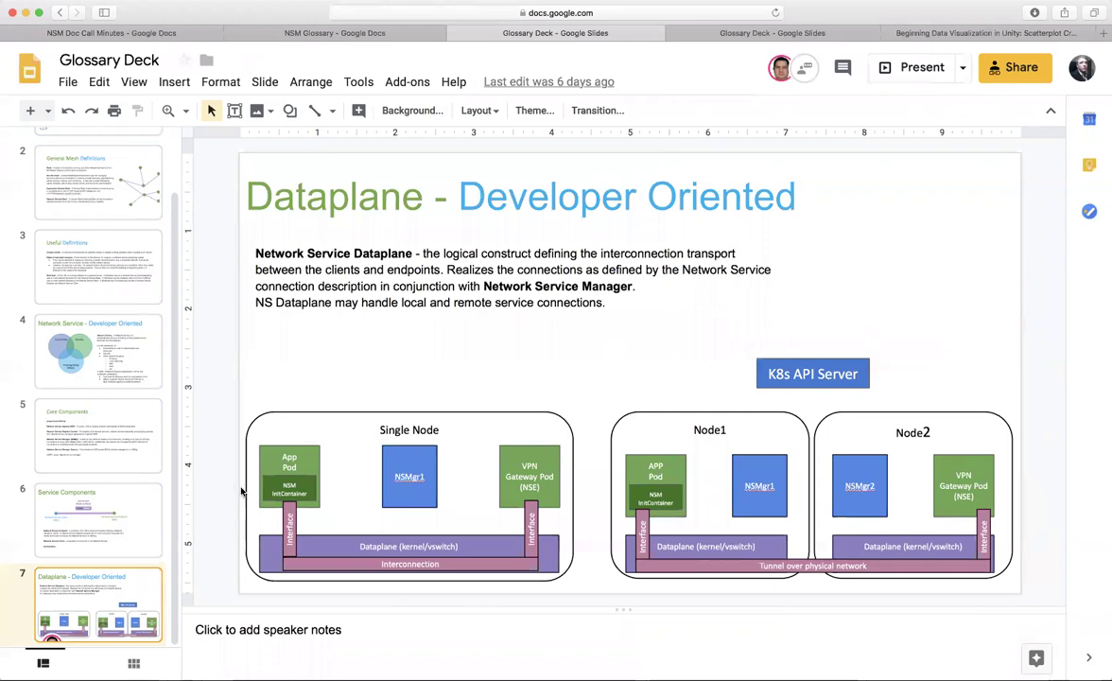
- Browse from the Core Components slide and the title slide to slide 2, General Mesh Definitions
{"action": "left_click", "coordinate": [102, 425]}
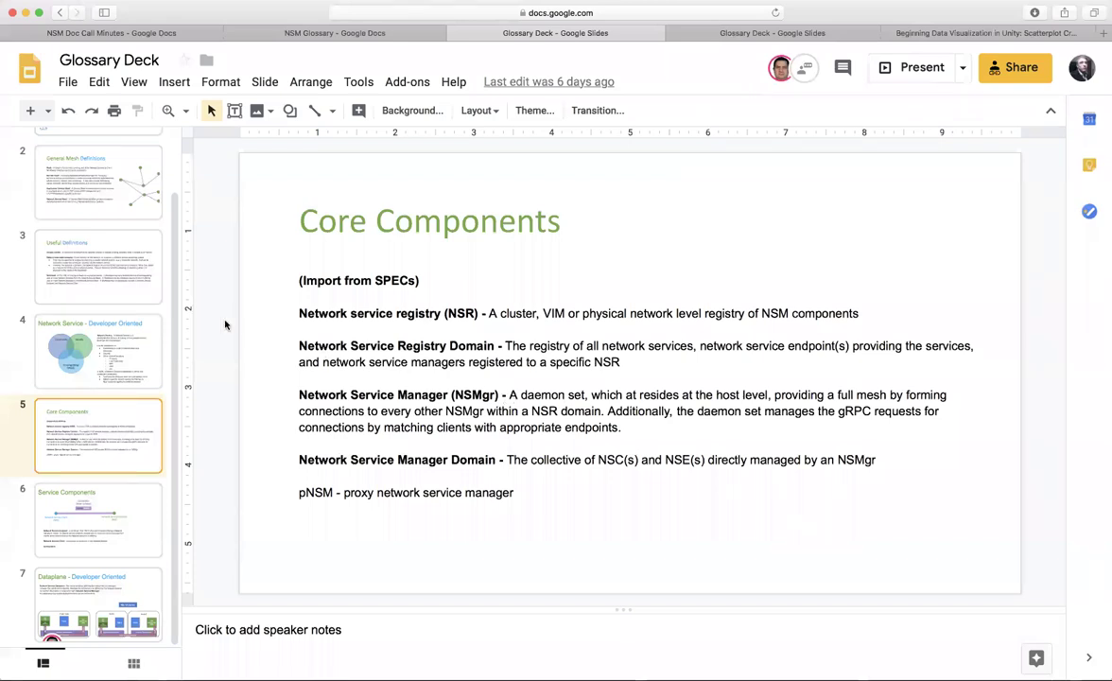
{"action": "scroll", "coordinate": [131, 352], "scroll_direction": "up", "scroll_amount": 2}
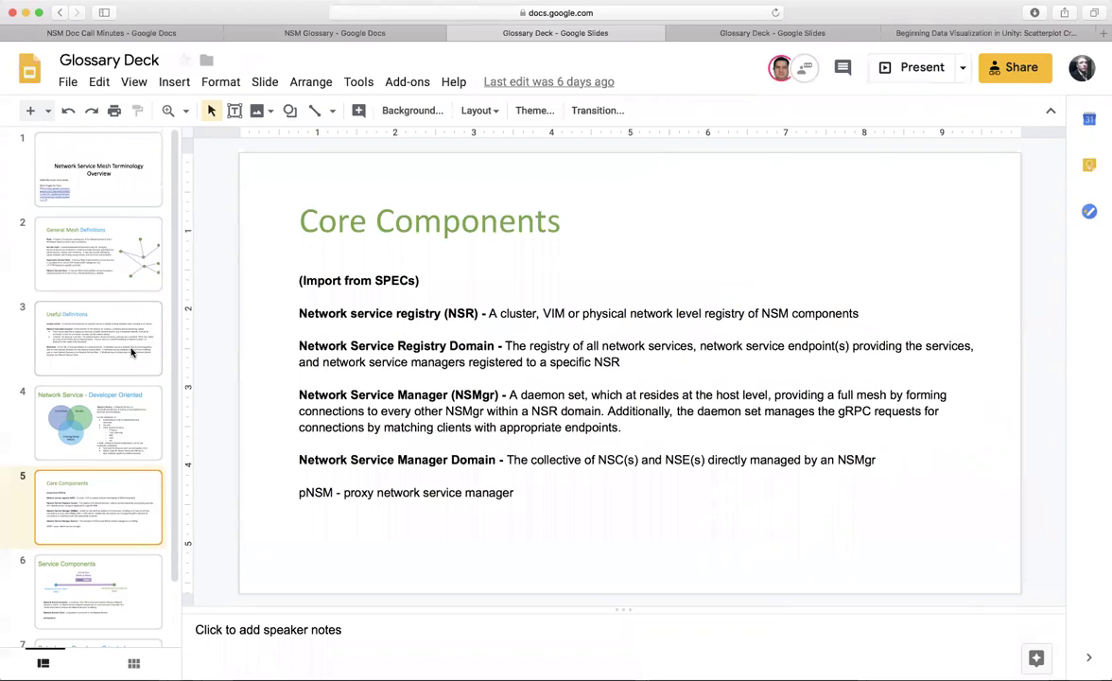
{"action": "scroll", "coordinate": [132, 352], "scroll_direction": "down", "scroll_amount": 2}
{"action": "scroll", "coordinate": [132, 352], "scroll_direction": "up", "scroll_amount": 2}
{"action": "scroll", "coordinate": [132, 352], "scroll_direction": "down", "scroll_amount": 2}
{"action": "scroll", "coordinate": [132, 352], "scroll_direction": "up", "scroll_amount": 2}
{"action": "left_click", "coordinate": [104, 173]}
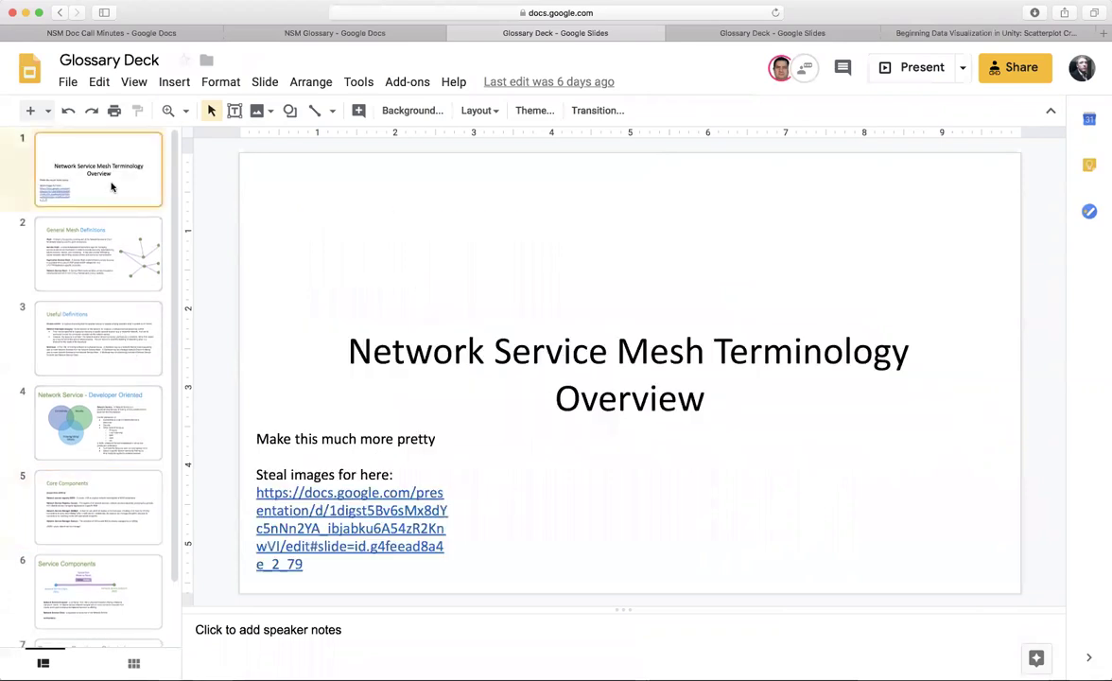
{"action": "left_click", "coordinate": [123, 276]}
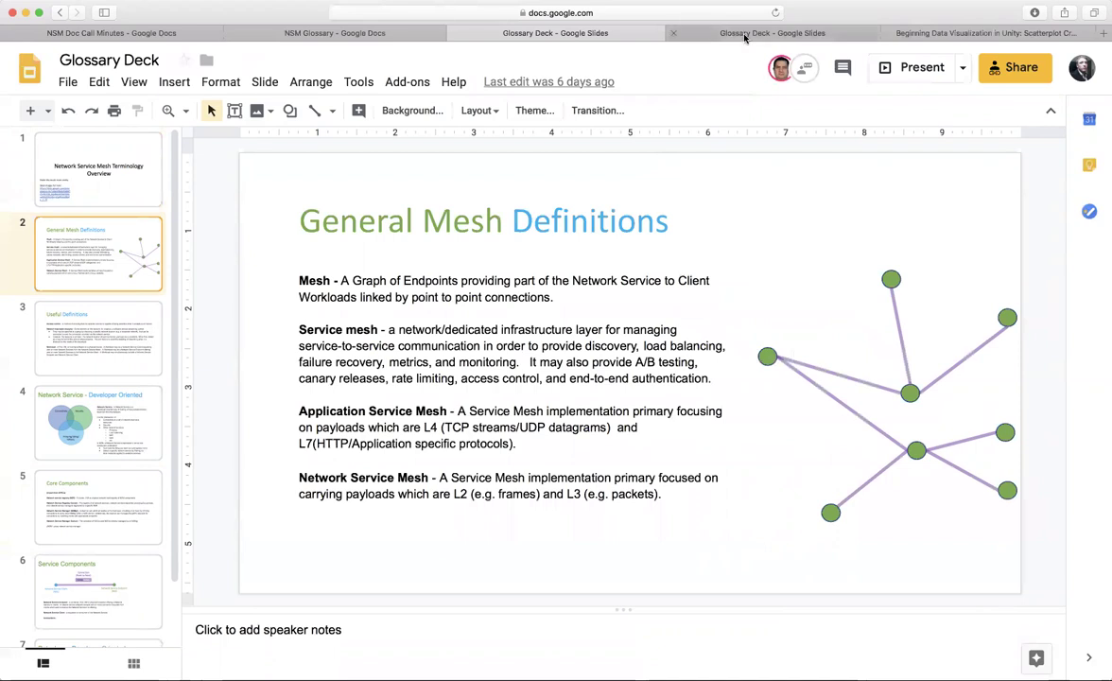
- Switch to the NSM Glossary document and scroll to its Dataplane and Network Service Manager definitions
{"action": "left_click", "coordinate": [415, 35]}
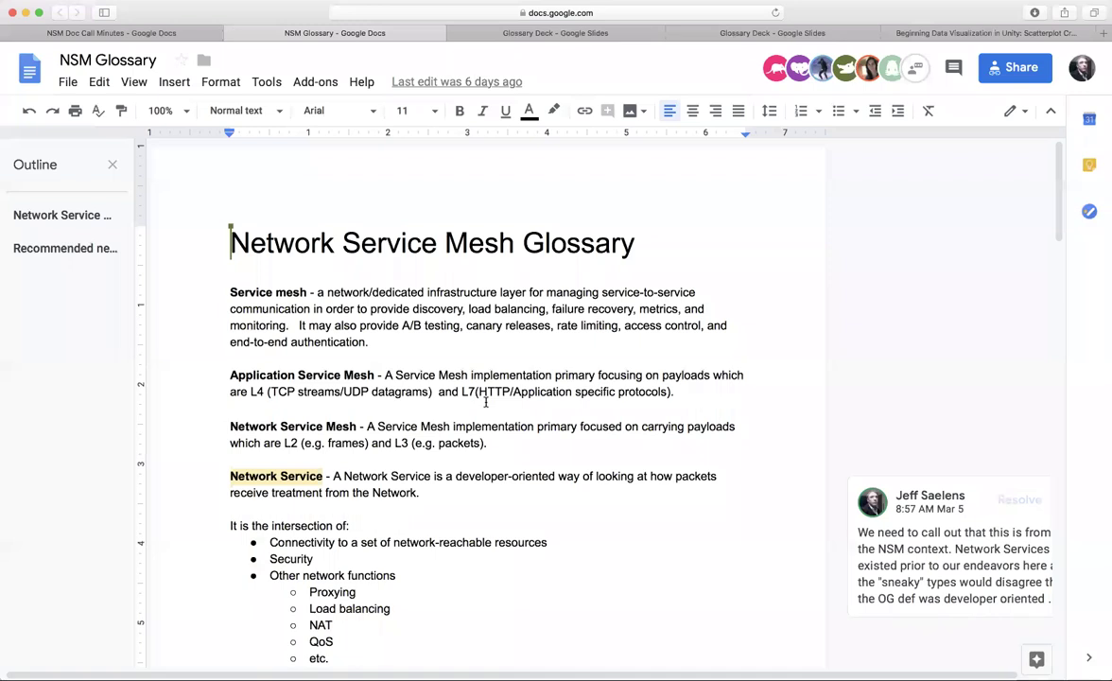
{"action": "scroll", "coordinate": [486, 402], "scroll_direction": "down", "scroll_amount": 3}
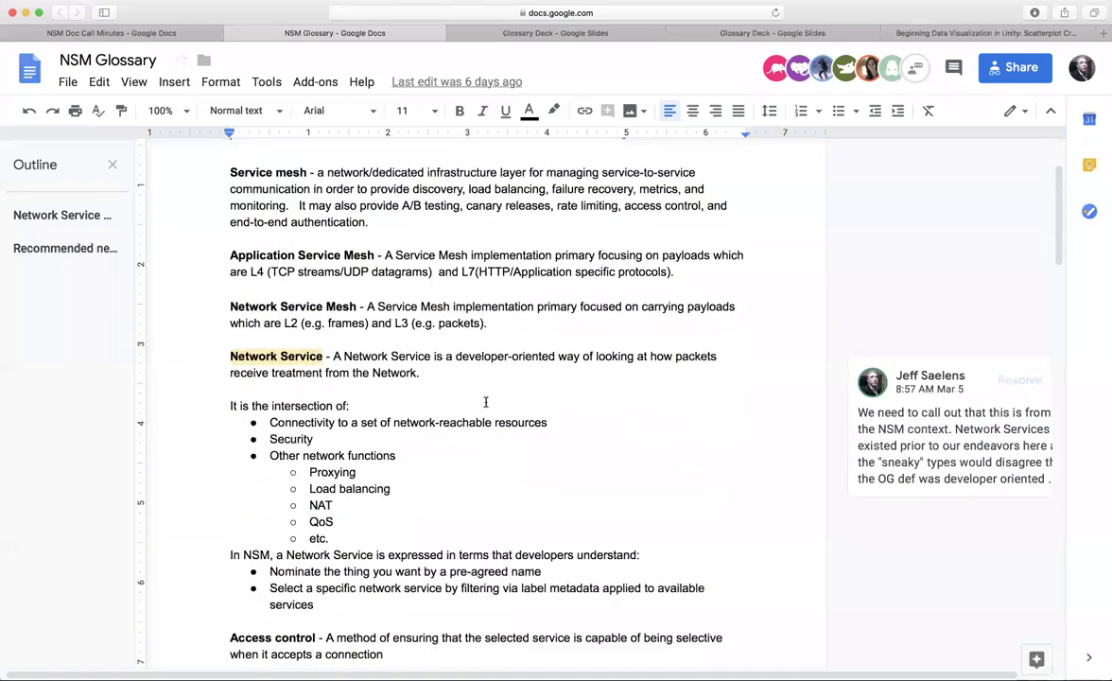
{"action": "scroll", "coordinate": [486, 402], "scroll_direction": "down", "scroll_amount": 8}
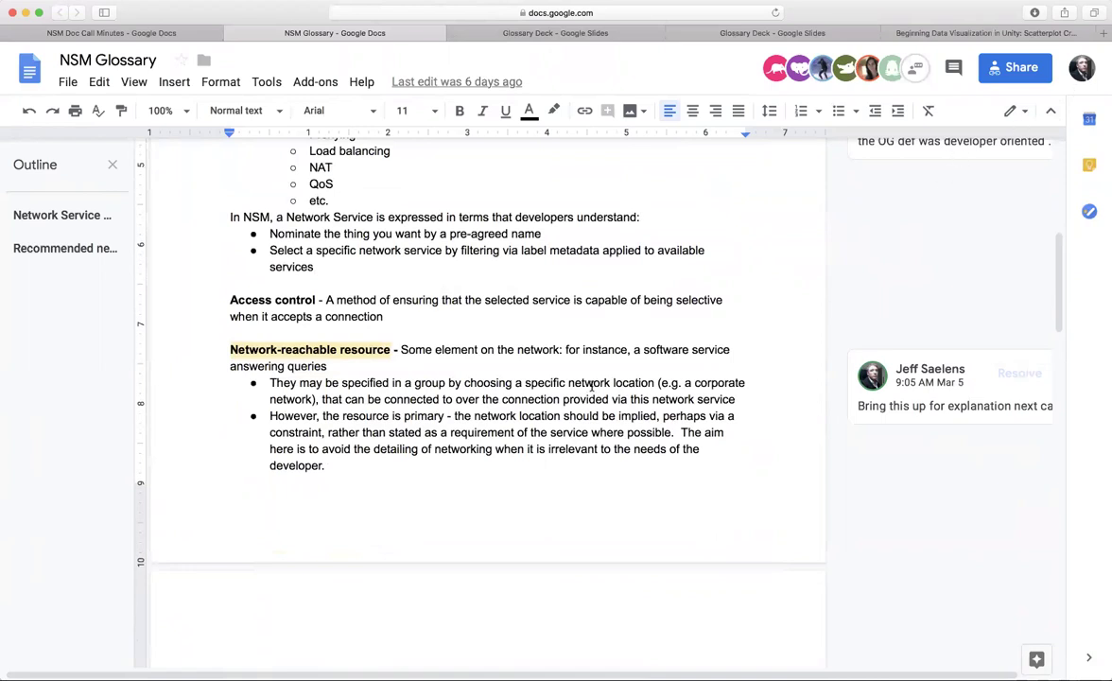
{"action": "scroll", "coordinate": [592, 386], "scroll_direction": "down", "scroll_amount": 3}
{"action": "scroll", "coordinate": [593, 386], "scroll_direction": "down", "scroll_amount": 5}
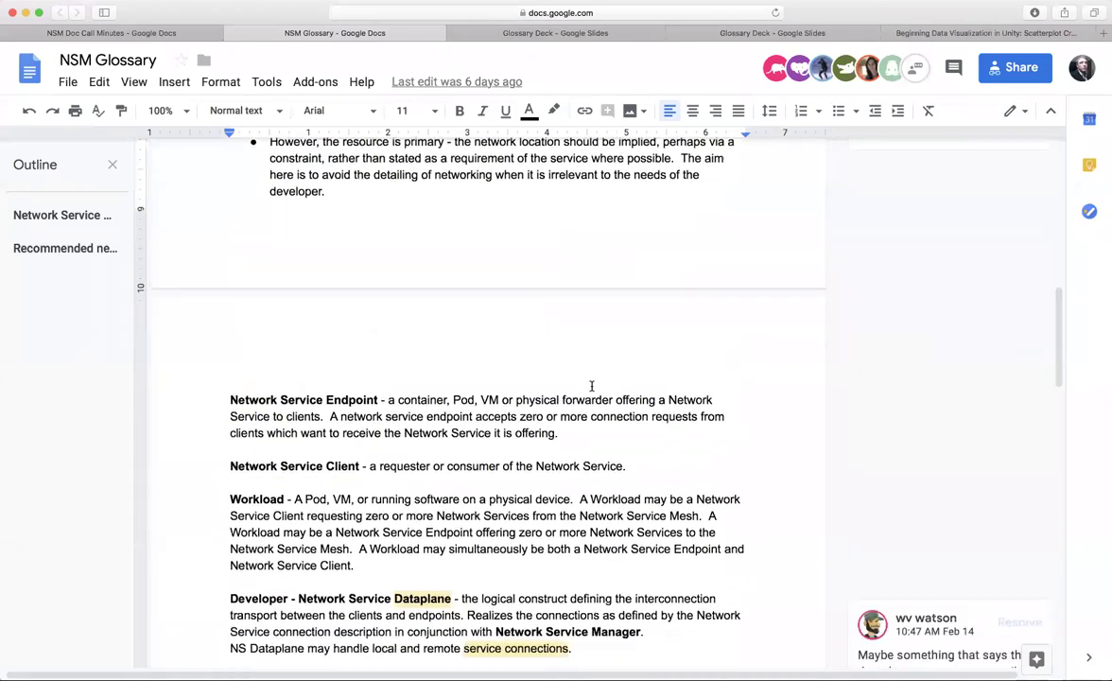
{"action": "scroll", "coordinate": [592, 386], "scroll_direction": "down", "scroll_amount": 3}
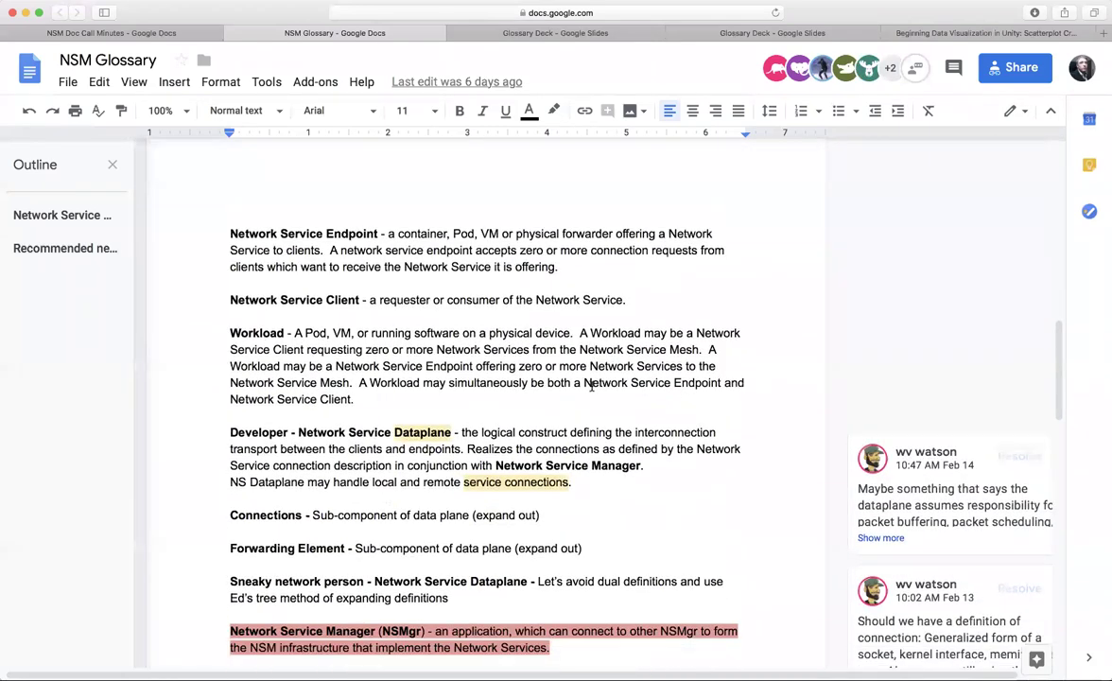
{"action": "scroll", "coordinate": [593, 386], "scroll_direction": "down", "scroll_amount": 3}
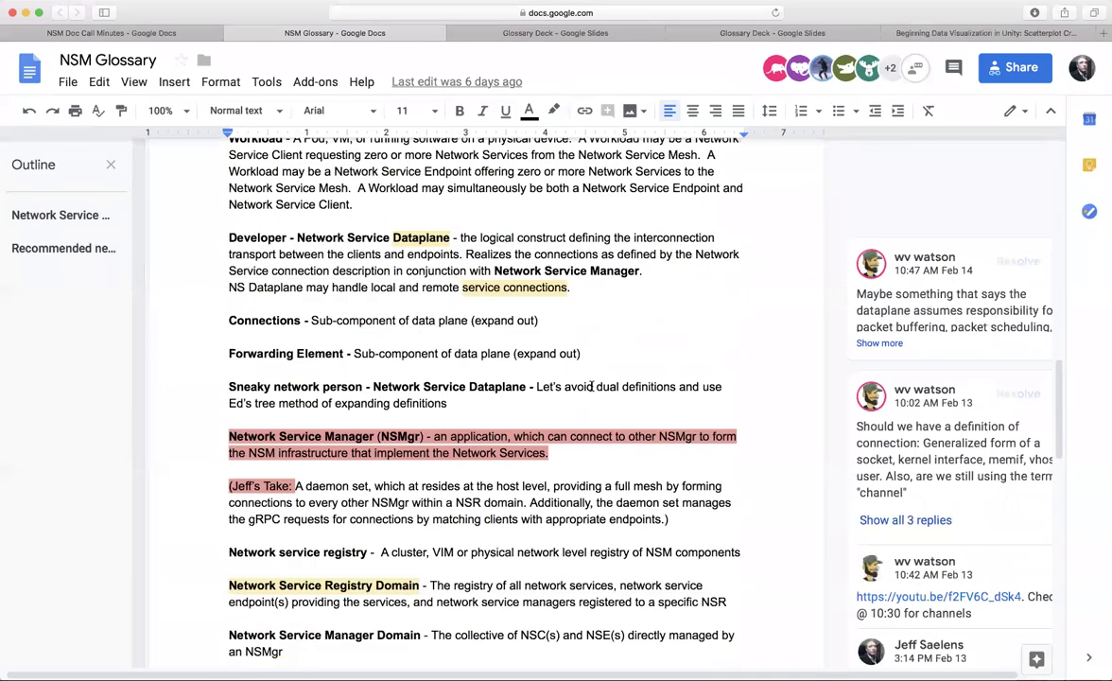
{"action": "scroll", "coordinate": [592, 386], "scroll_direction": "up", "scroll_amount": 4}
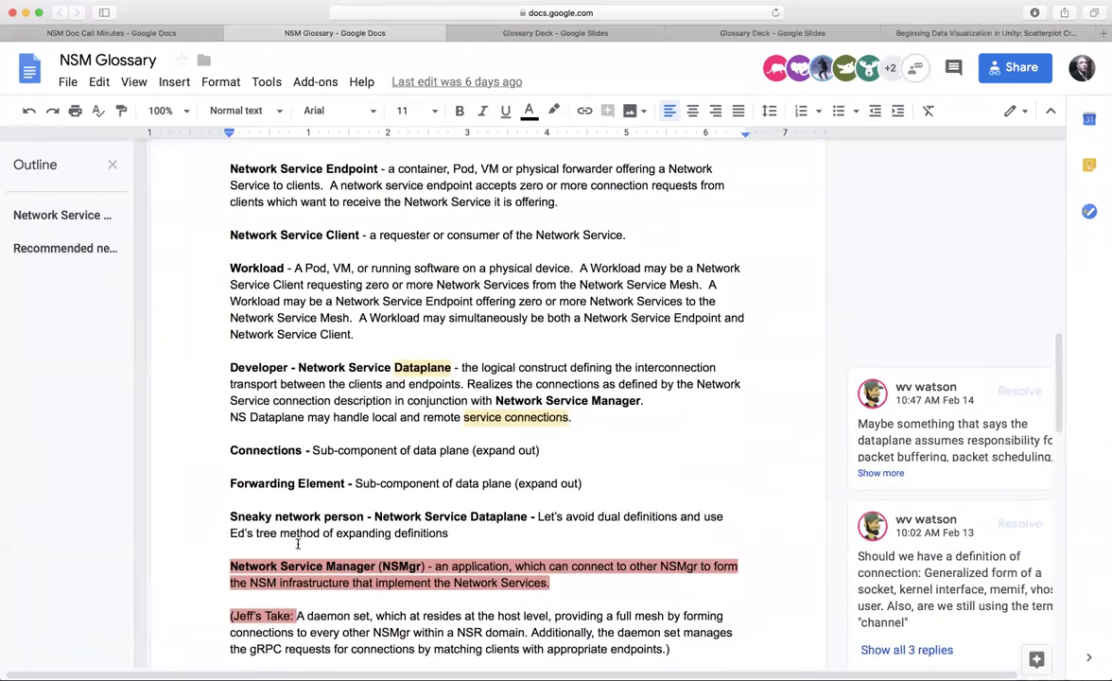
- Scroll the glossary to its last entries, ending with 'pNSM - proxy network service manager'
{"action": "scroll", "coordinate": [298, 544], "scroll_direction": "down", "scroll_amount": 3}
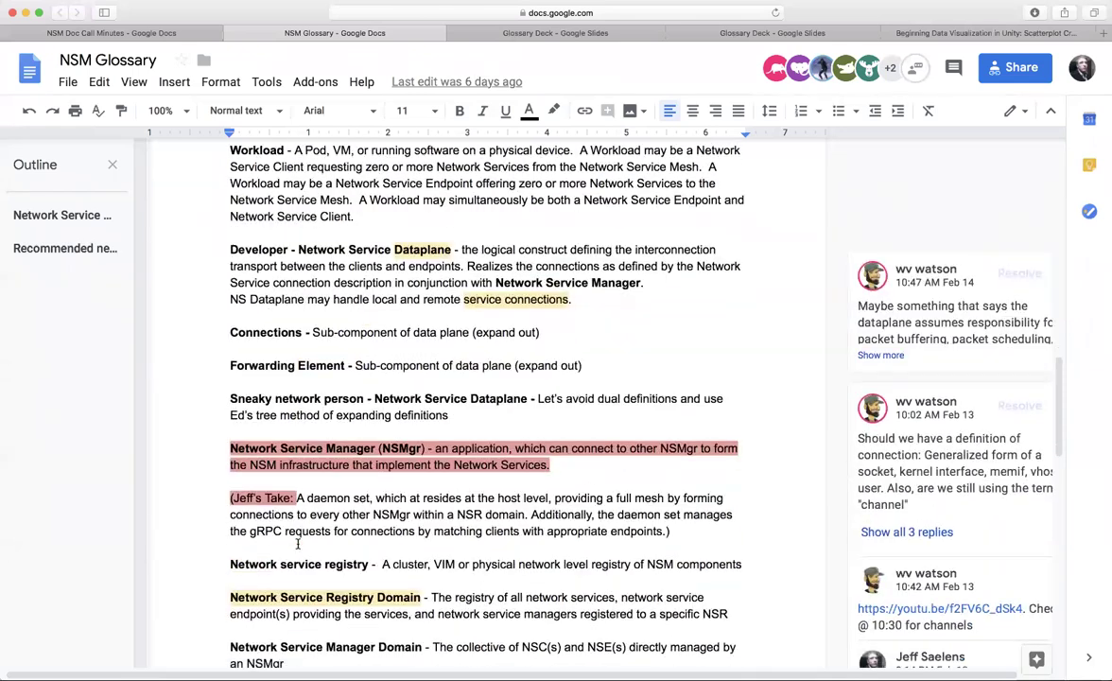
{"action": "scroll", "coordinate": [298, 544], "scroll_direction": "down", "scroll_amount": 3}
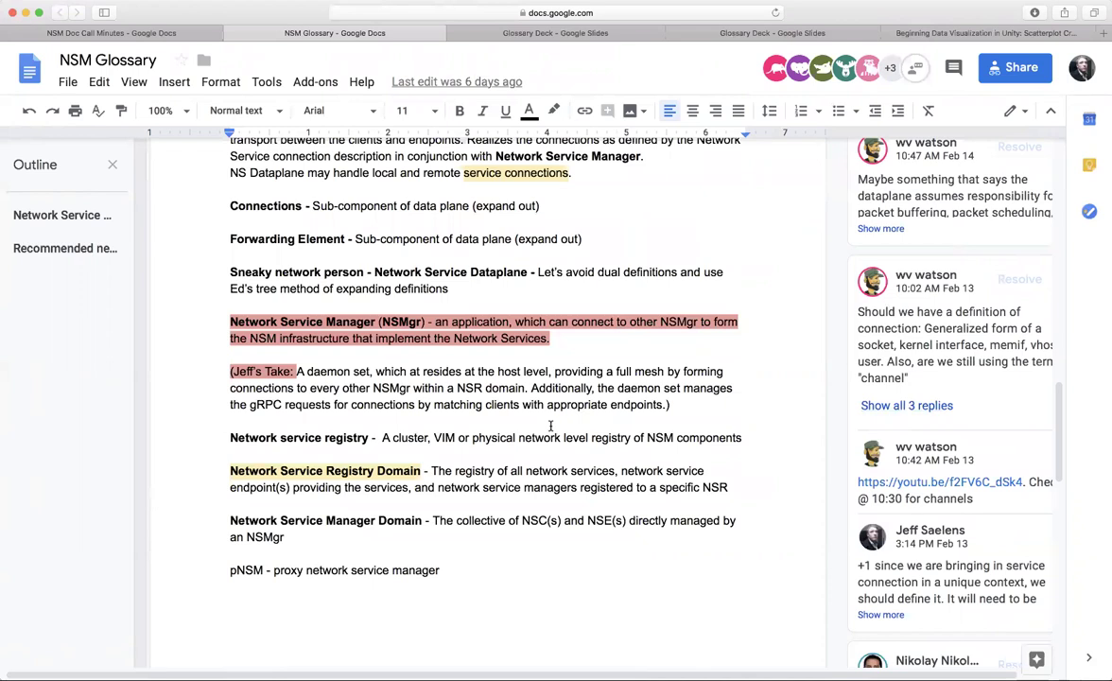
{"action": "scroll", "coordinate": [550, 425], "scroll_direction": "down", "scroll_amount": 3}
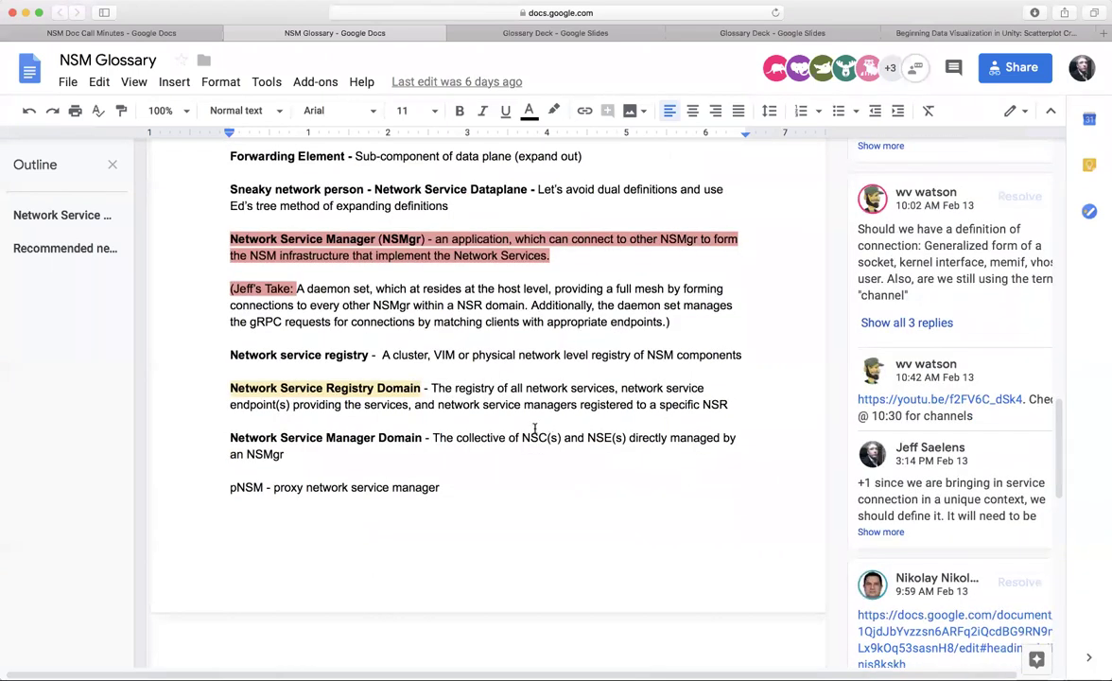